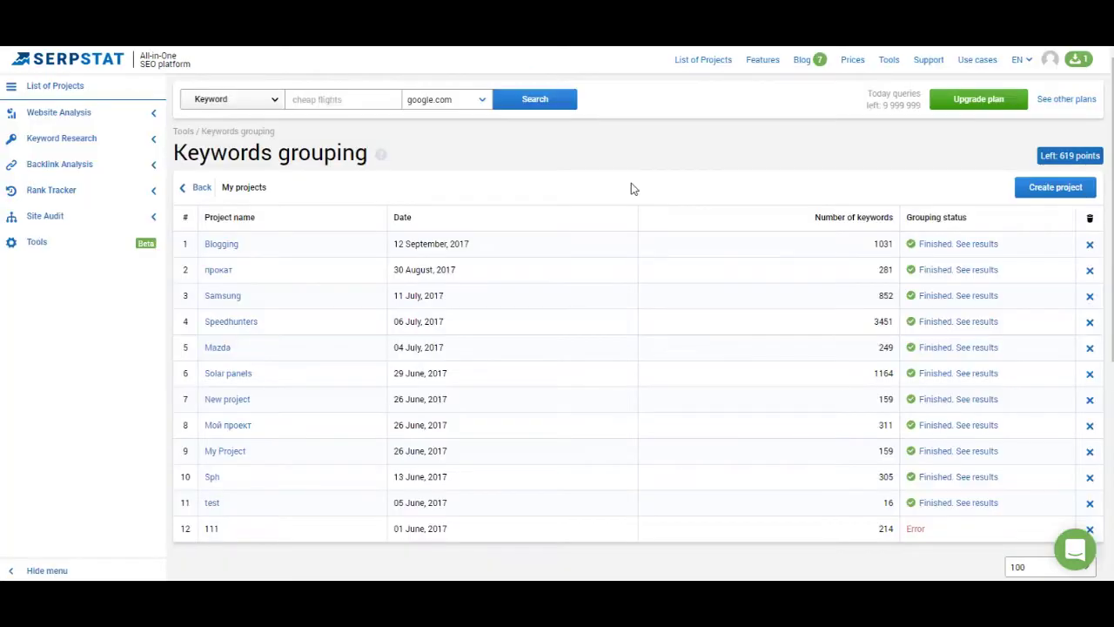
Start a new keyword grouping project named wpbeginner and set its domain to wpbeginner.com
left_click(1027, 188)
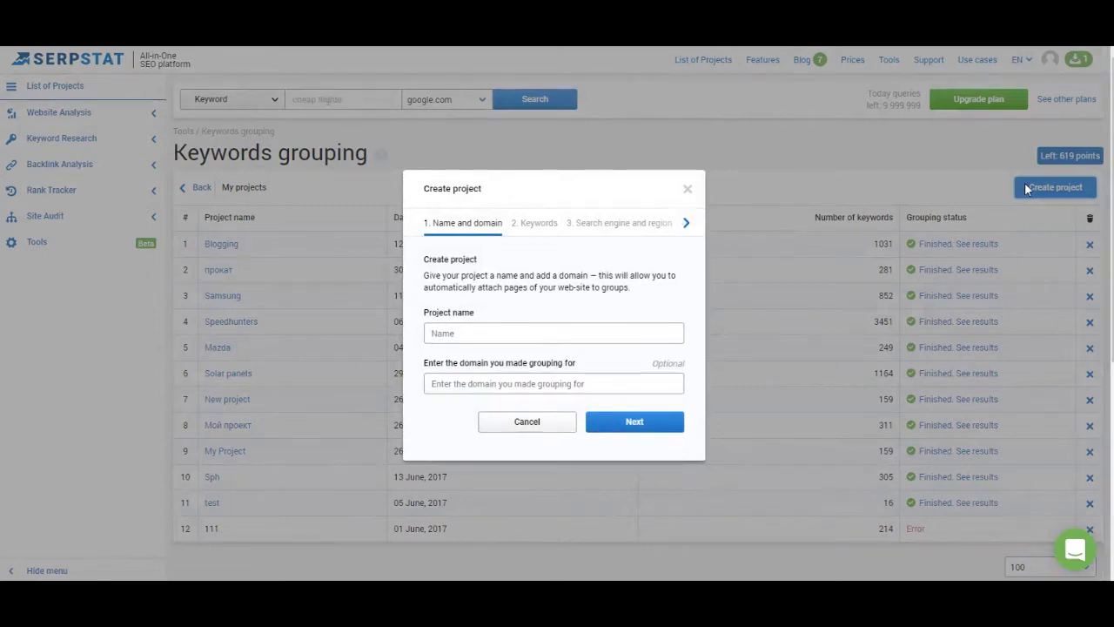
left_click(519, 332)
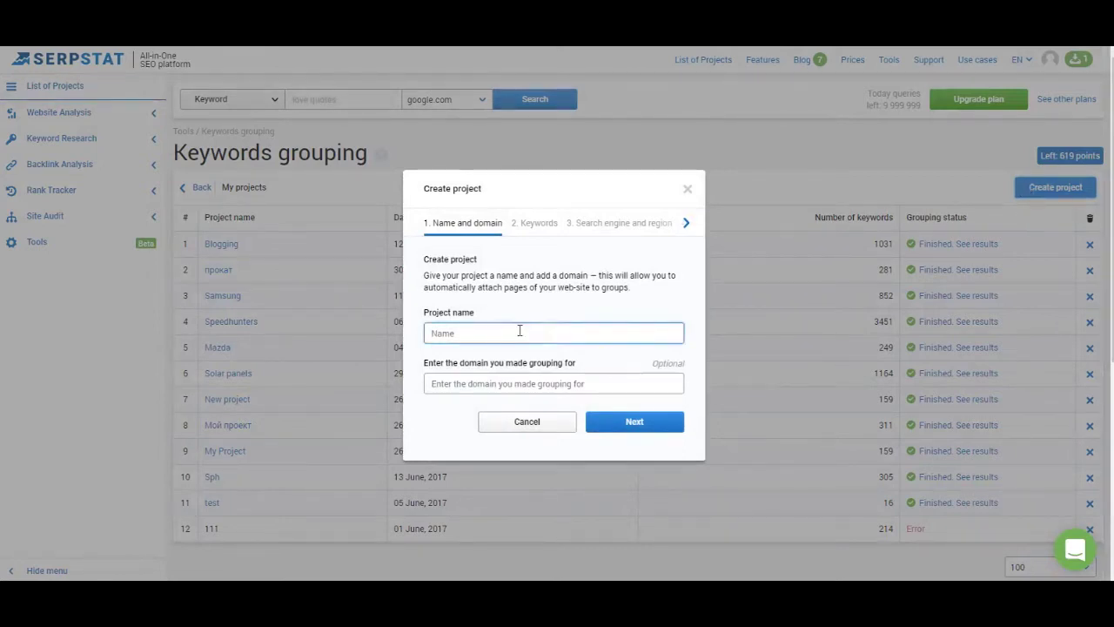
type("wp")
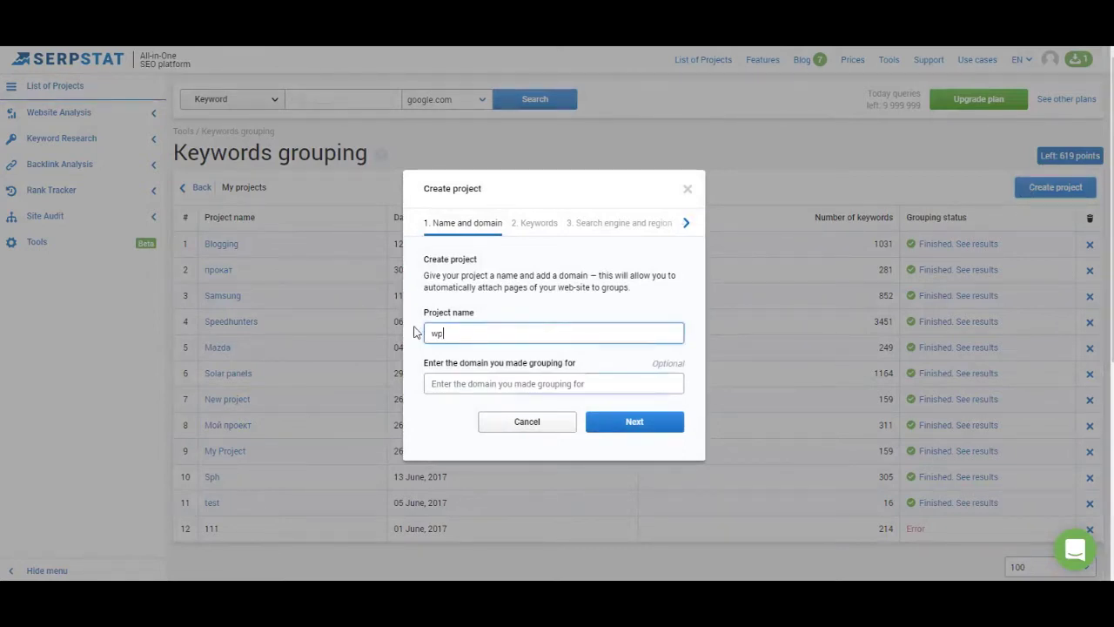
type("be")
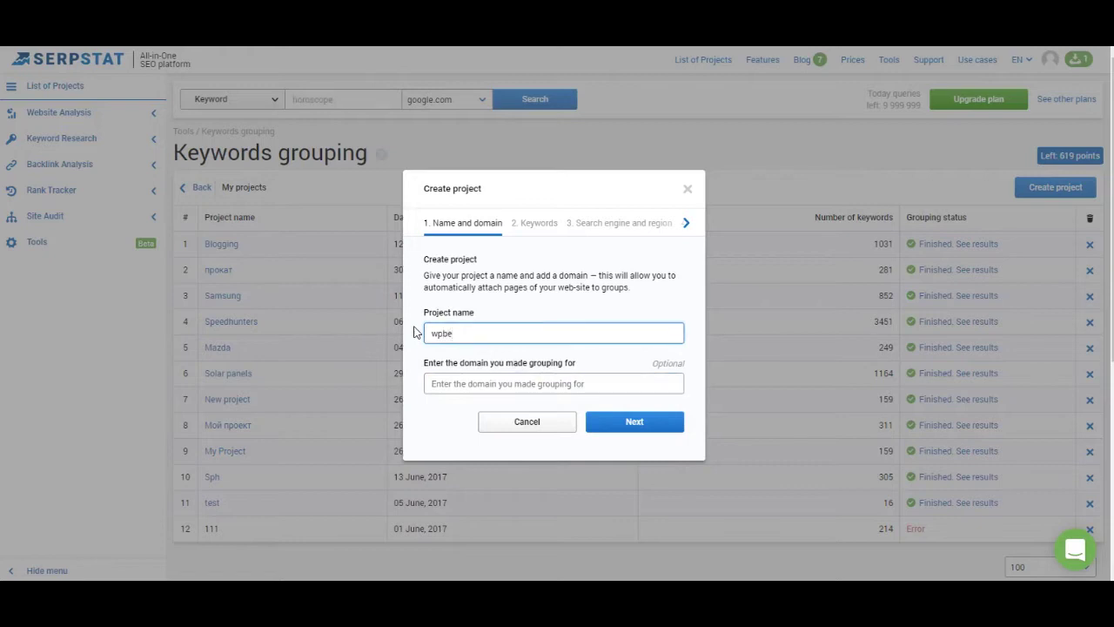
type("ginner")
key("Tab")
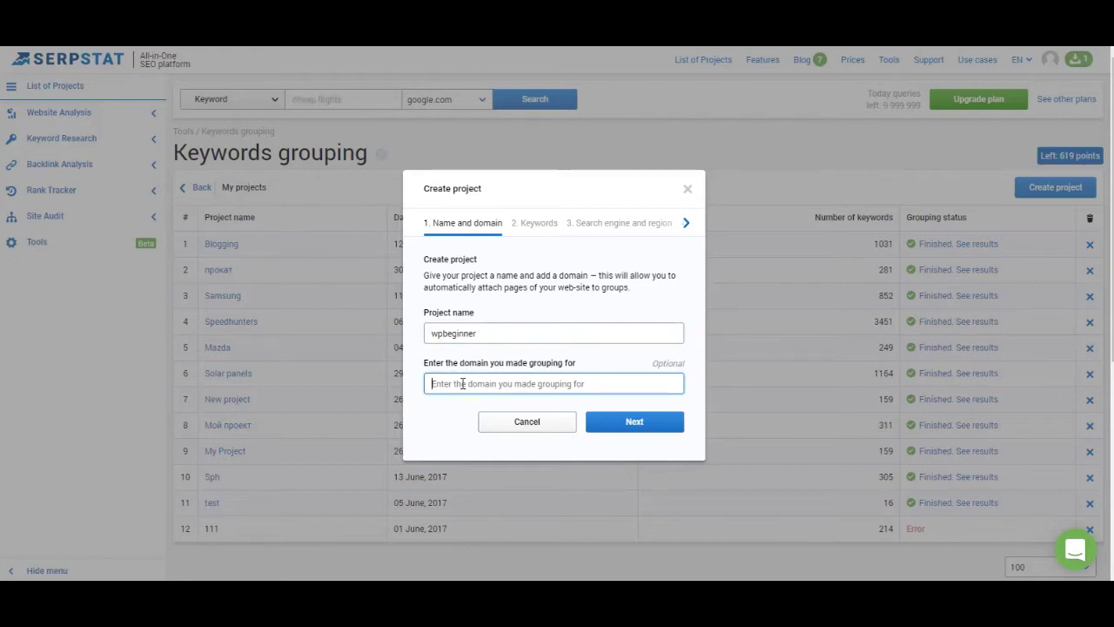
type("w")
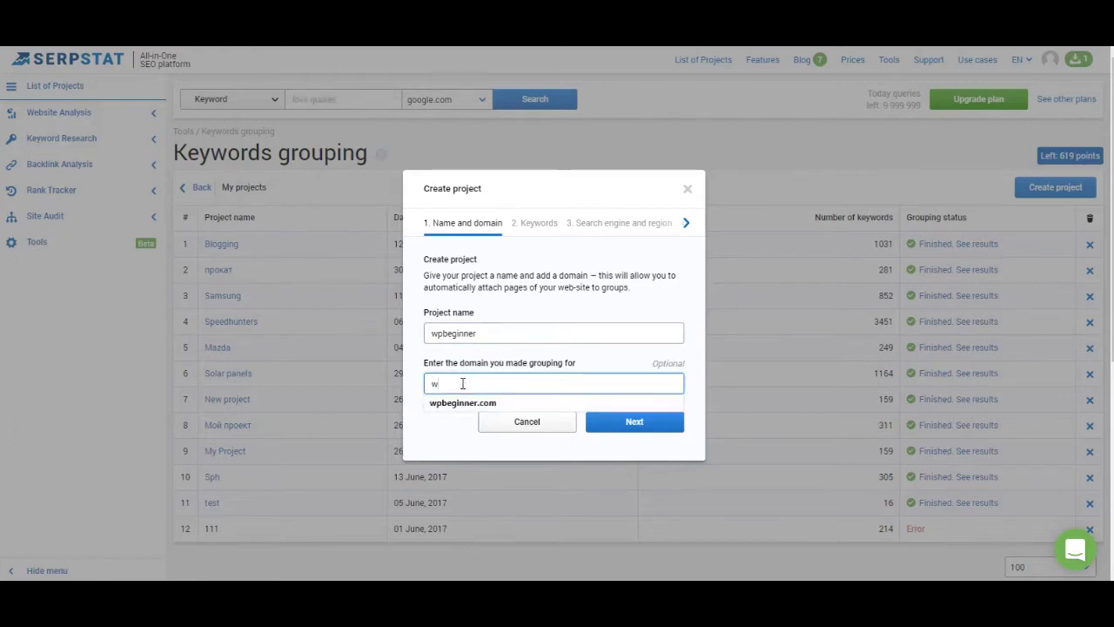
key("Down")
key("Return")
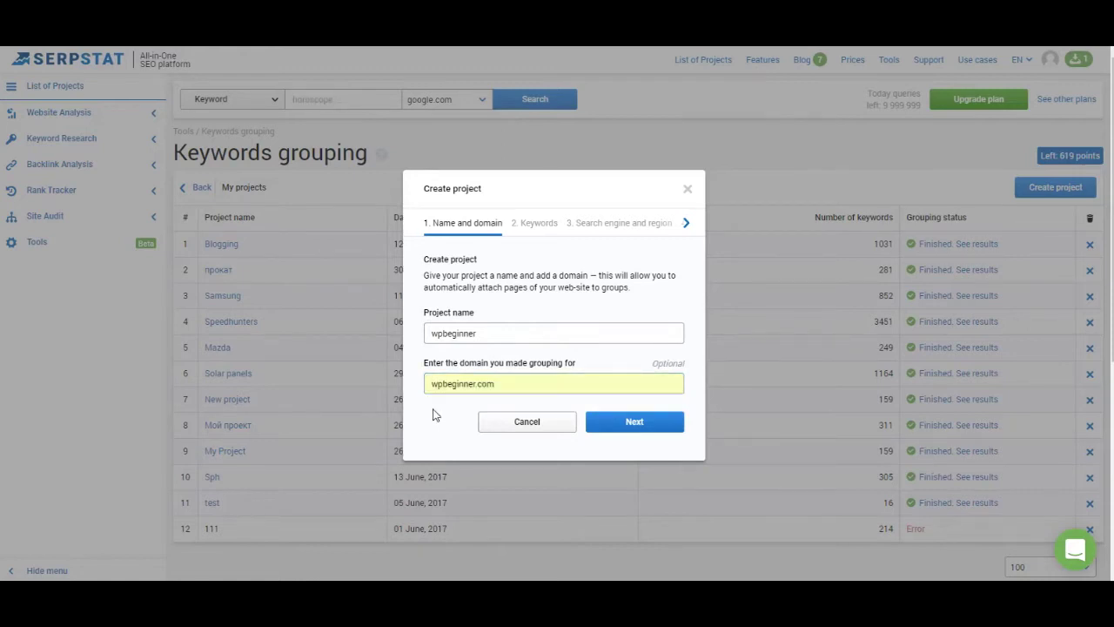
left_click(634, 426)
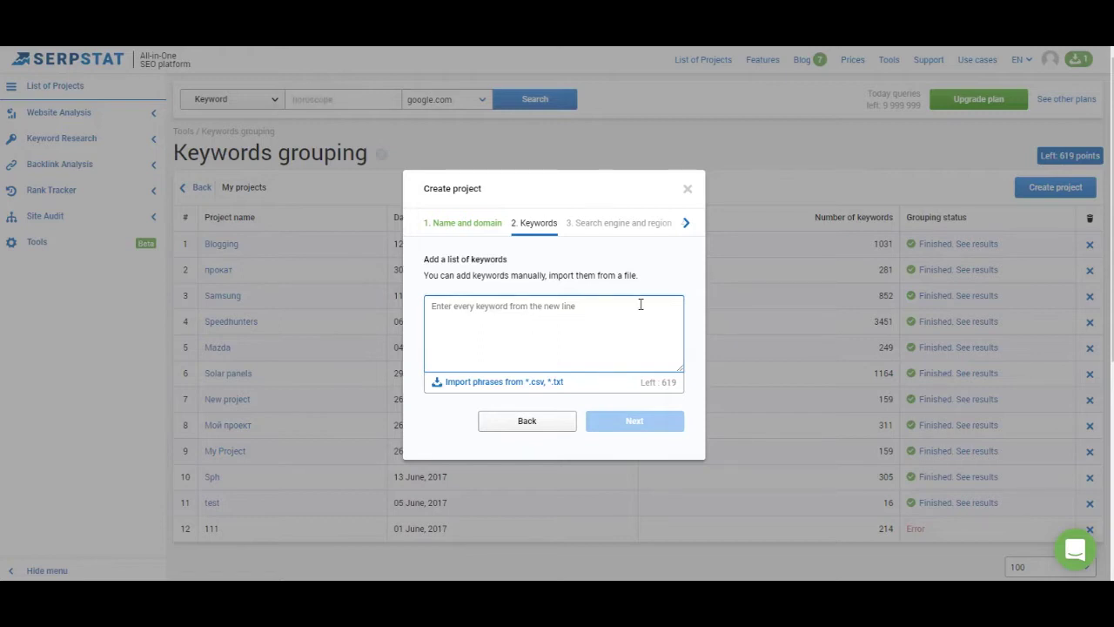
Paste the copied keyword list into the project's keywords, review it and continue to the search engine settings
left_click(567, 311)
key("ctrl+v")
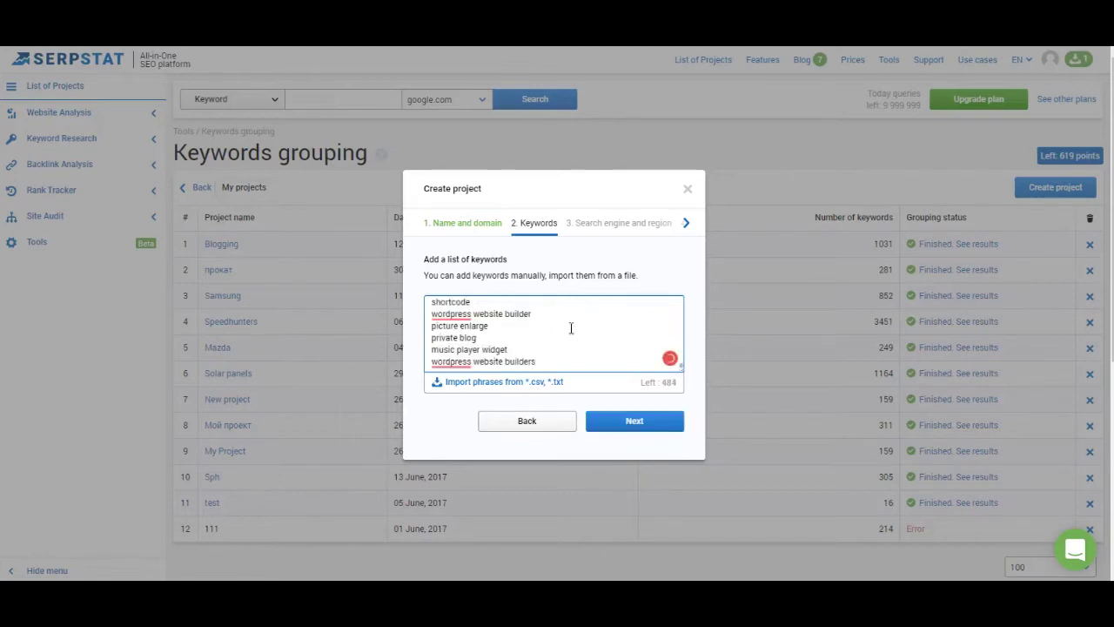
scroll(570, 328, "down", 5)
scroll(572, 331, "down", 5)
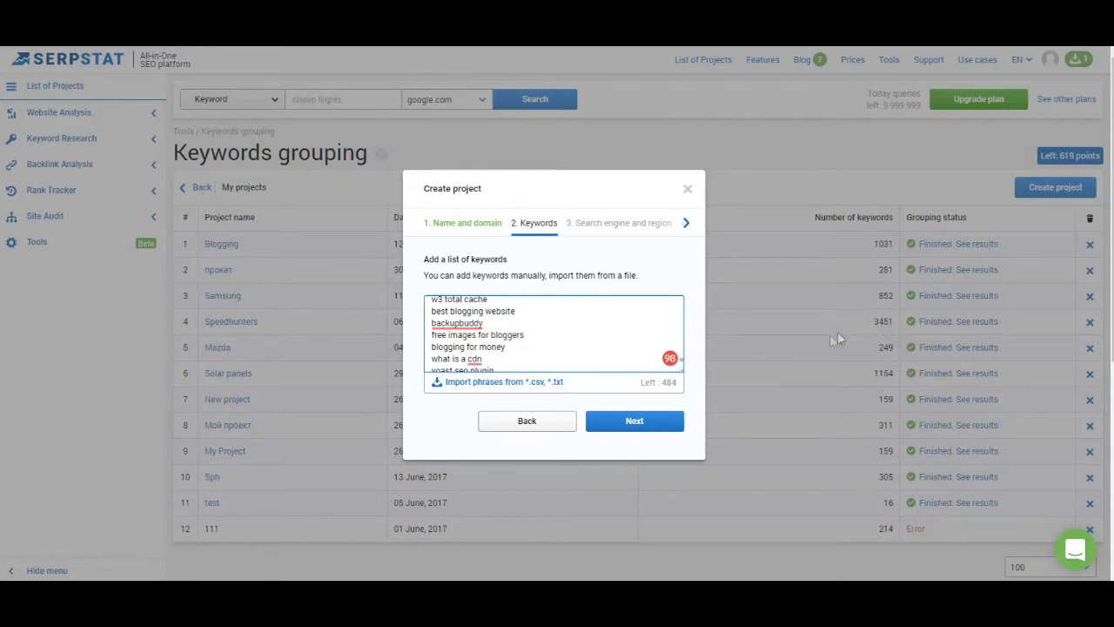
left_click(649, 430)
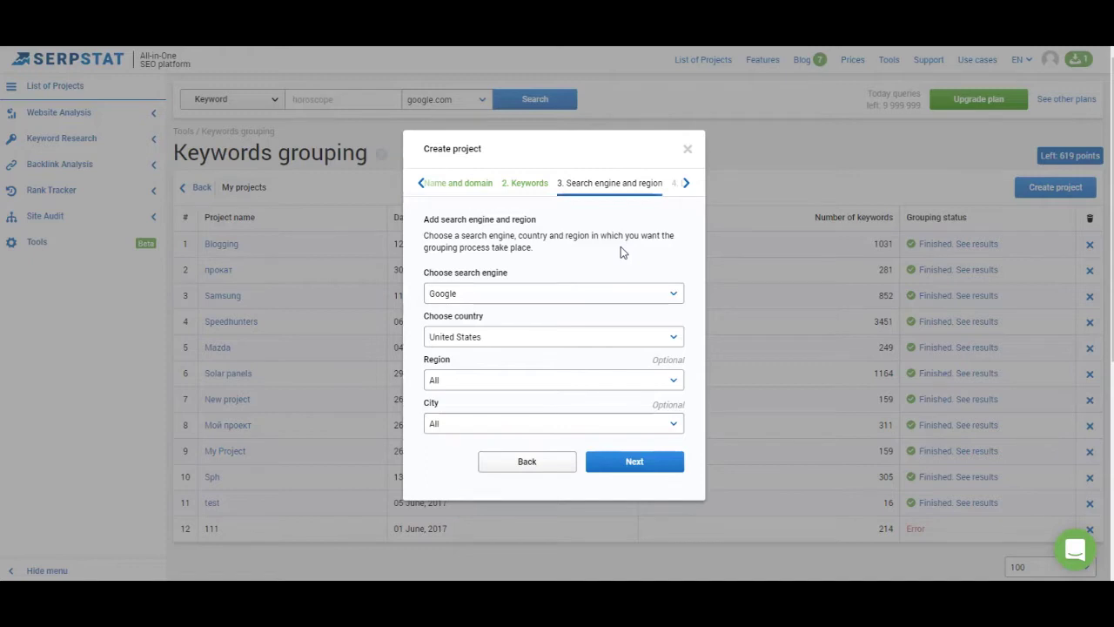
Set the search engine to Google, the country to United States, and both region and city to New York
left_click(672, 296)
left_click(666, 322)
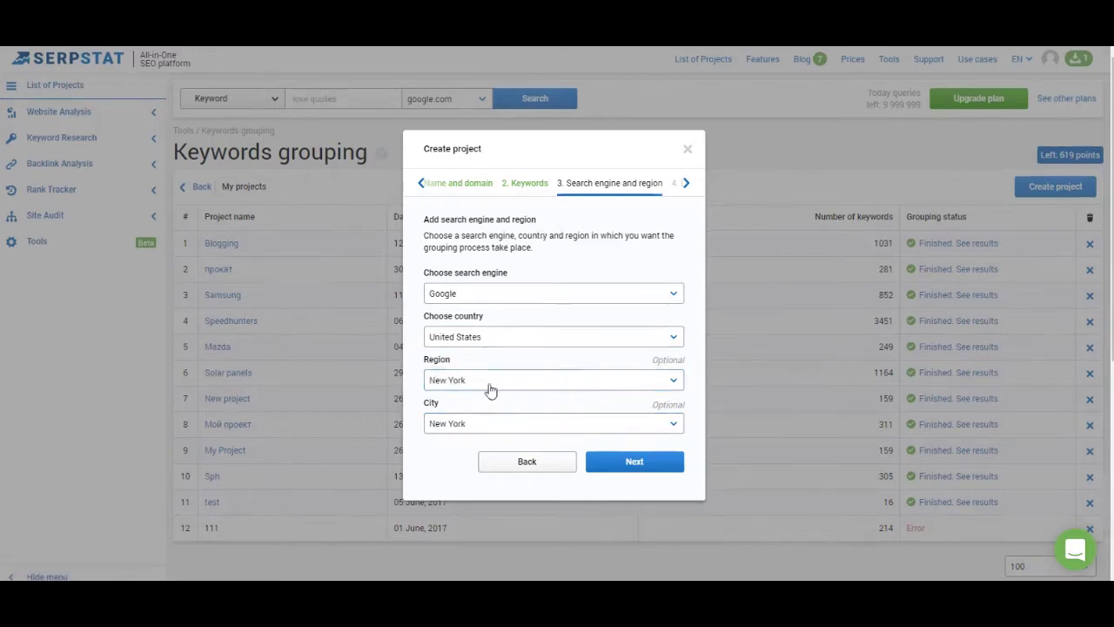
left_click(654, 461)
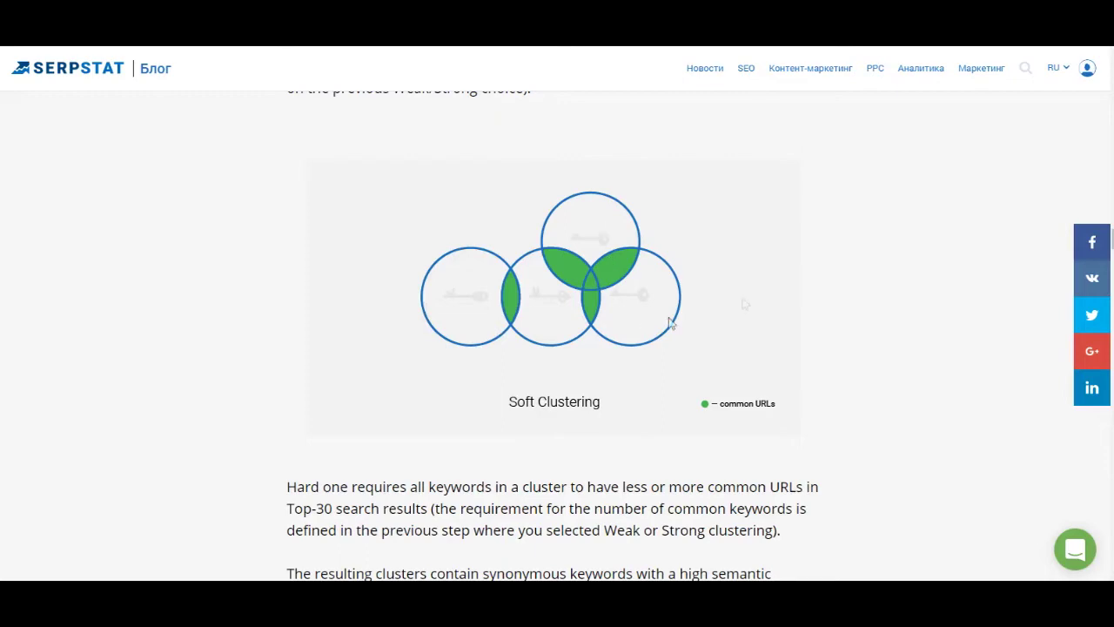
Compare the Soft Clustering and Hard Clustering diagrams in the Serpstat blog article
scroll(853, 288, "down", 2)
scroll(853, 288, "down", 3)
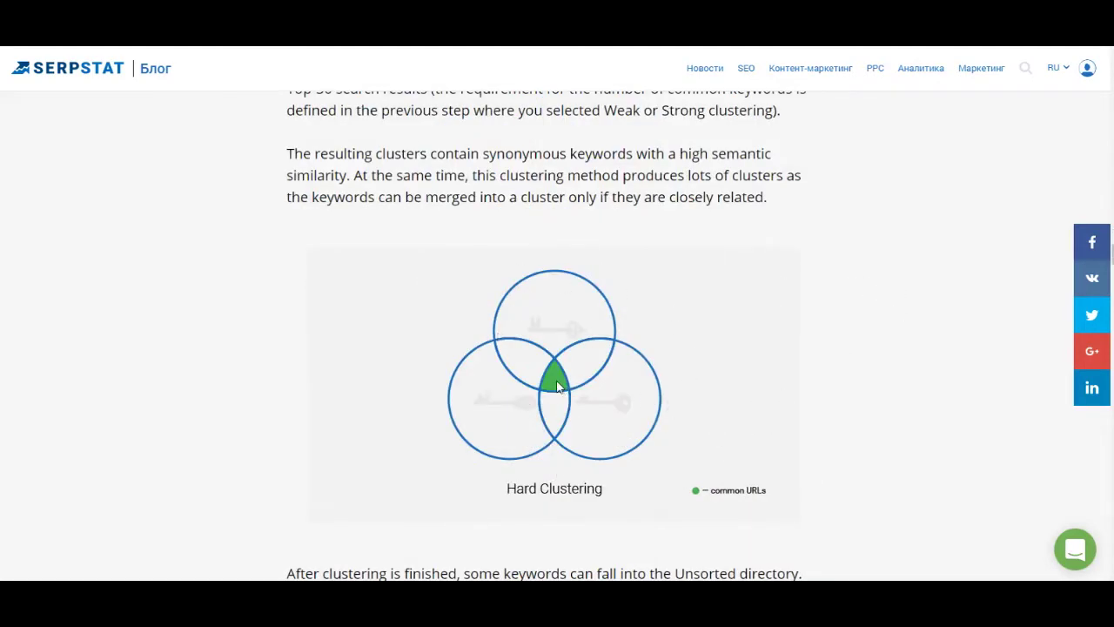
scroll(485, 112, "up", 3)
scroll(478, 136, "down", 4)
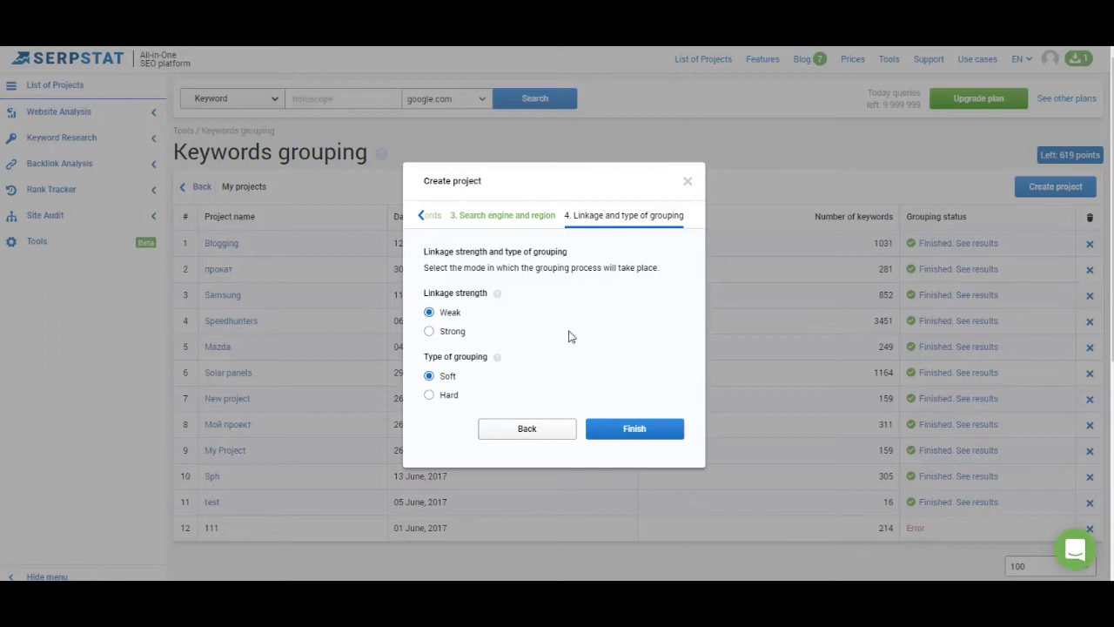
Choose the Hard type of grouping and finish creating the project
left_click(428, 396)
left_click(651, 428)
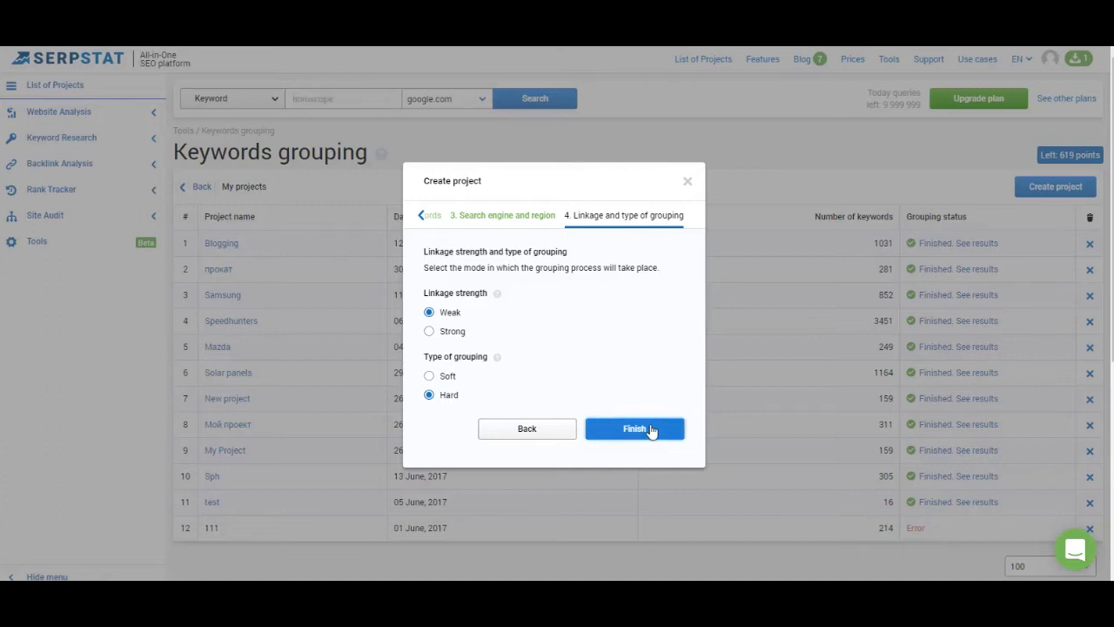
left_click(651, 429)
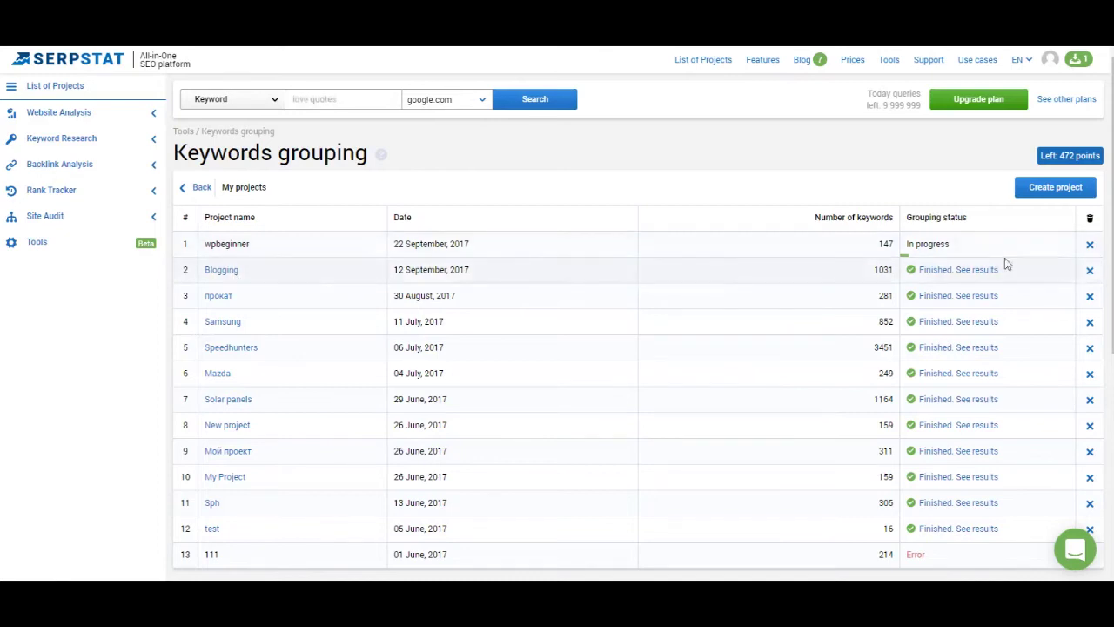
Open the Blogging project's grouping results, expand the freeblog group and look over its keyword clusters
left_click(952, 272)
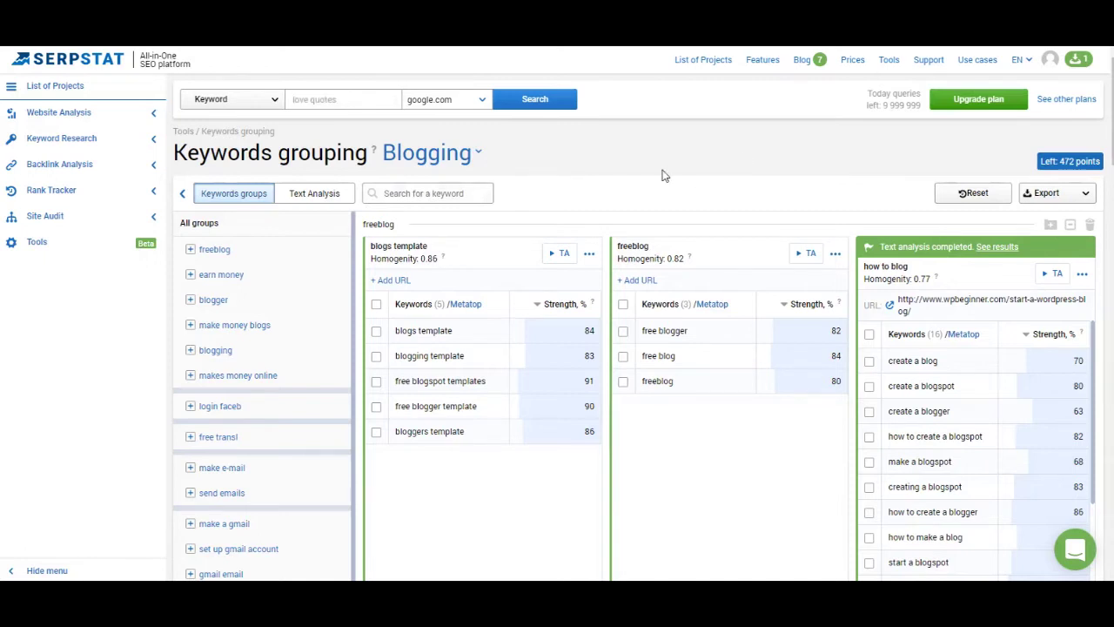
scroll(256, 231, "down", 1)
scroll(235, 288, "up", 1)
left_click(190, 250)
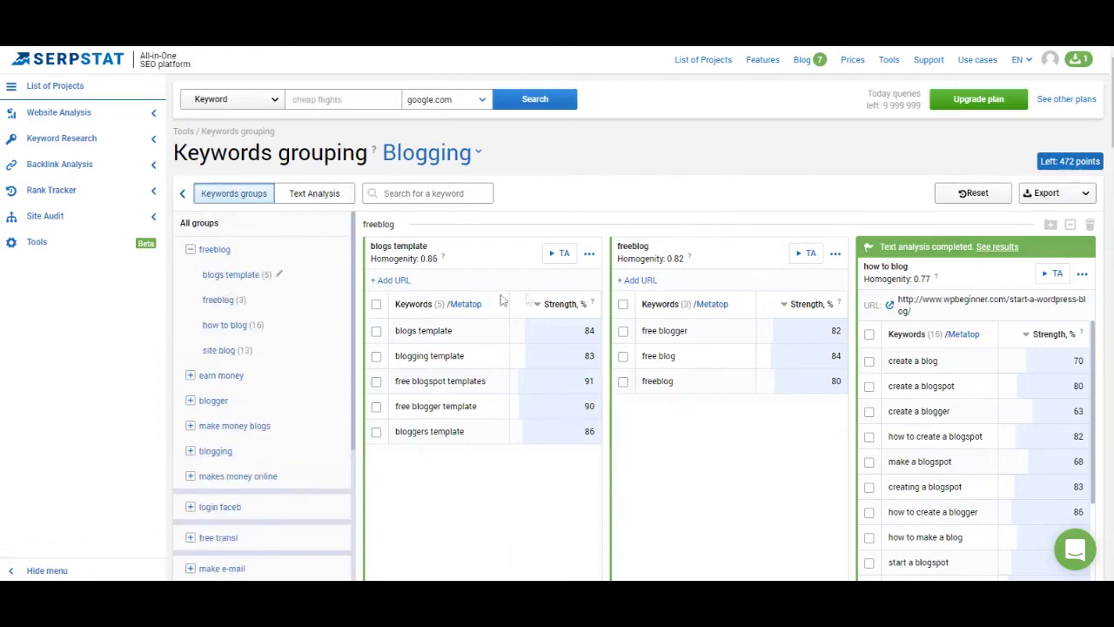
scroll(600, 460, "down", 3)
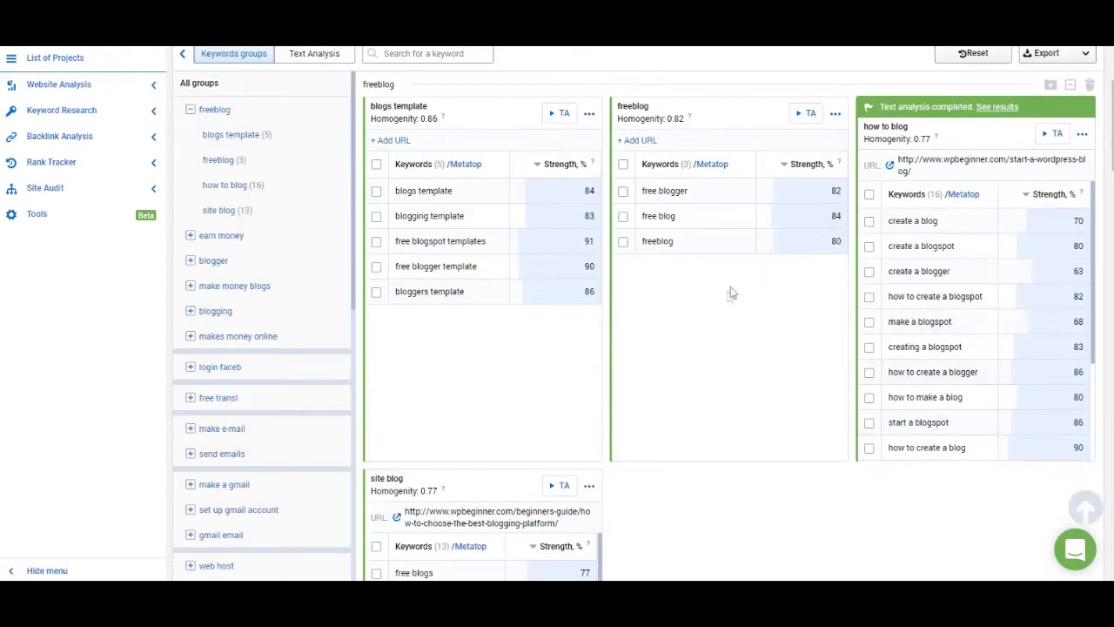
scroll(735, 296, "up", 3)
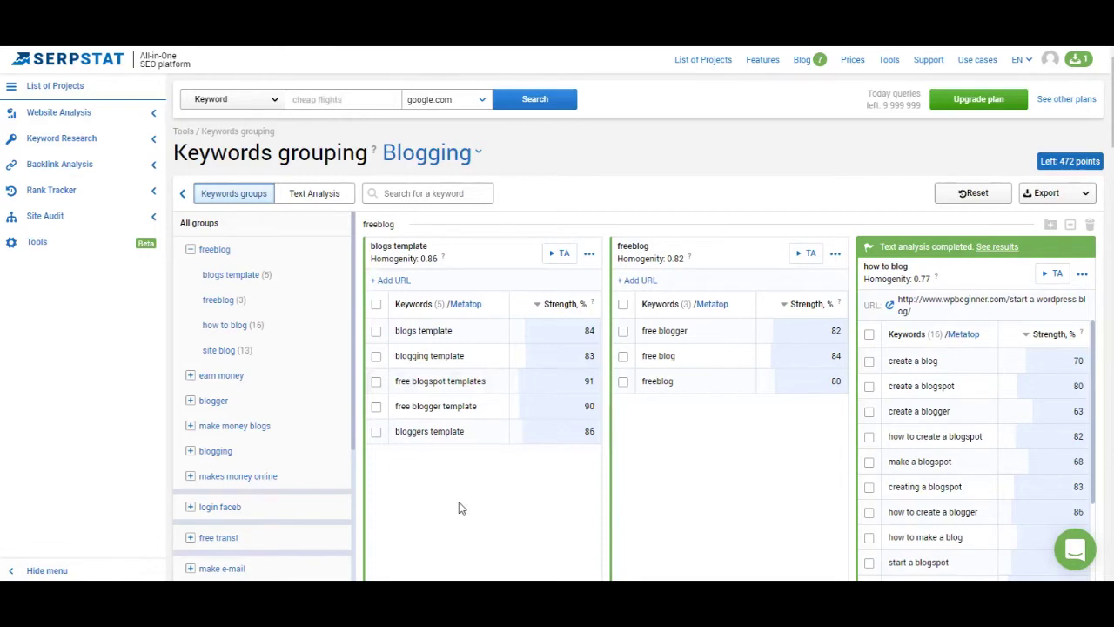
Examine the name and homogeneity of the blogs template cluster
left_click_drag(436, 246, 376, 240)
left_click(451, 232)
mouse_move(428, 261)
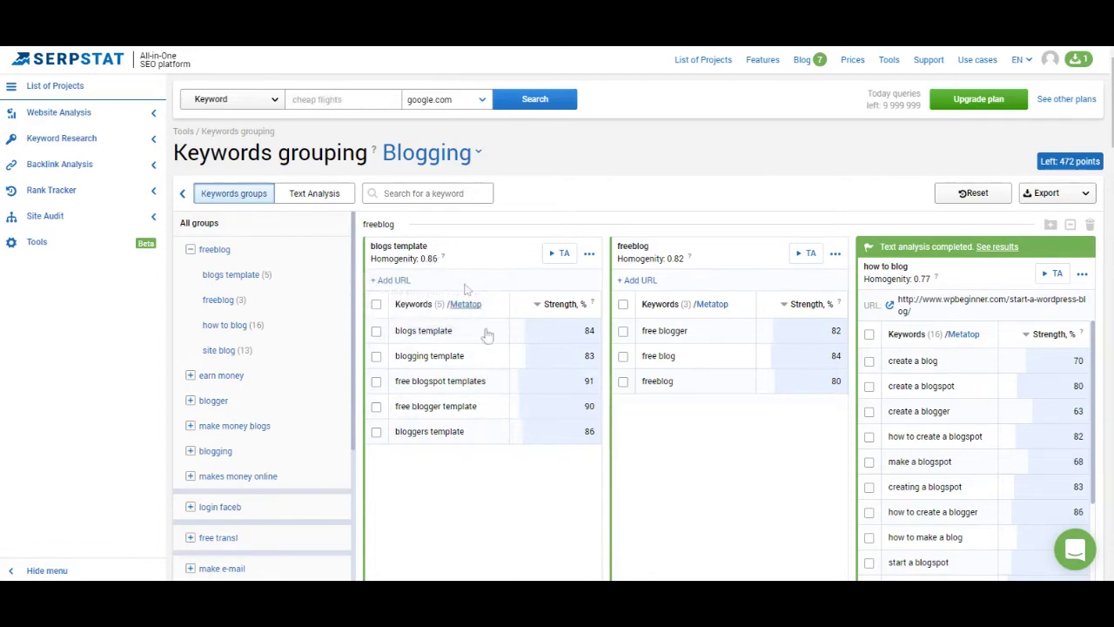